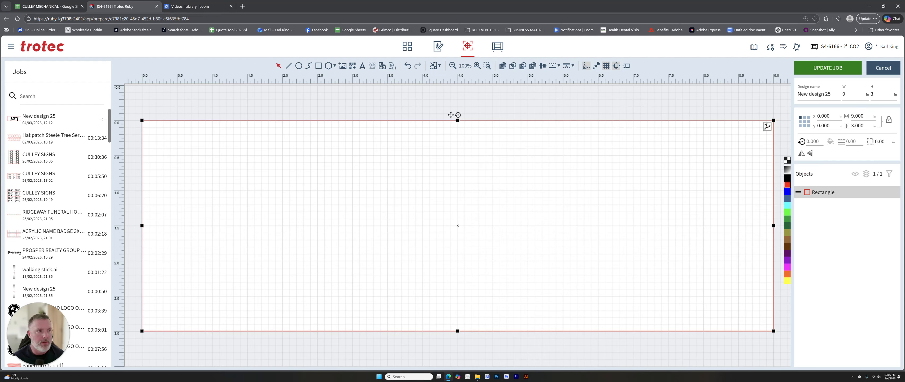
# Step: Switch to the CULLEY MECHANICAL spreadsheet and download Sheet4 as a comma-separated values file
pyautogui.click(51, 9)
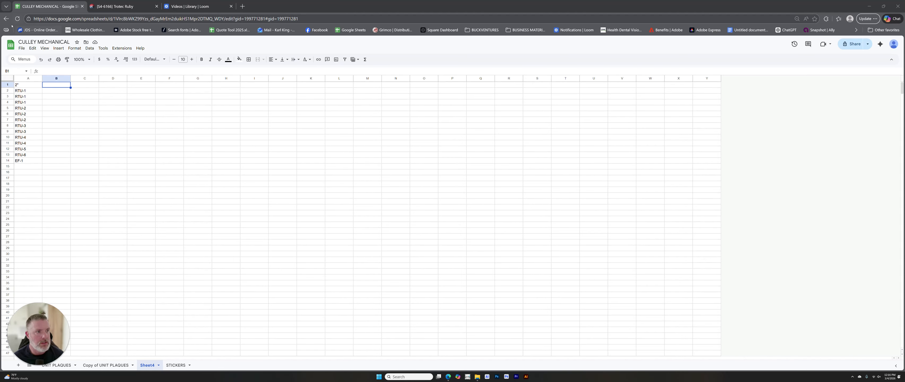
pyautogui.click(21, 48)
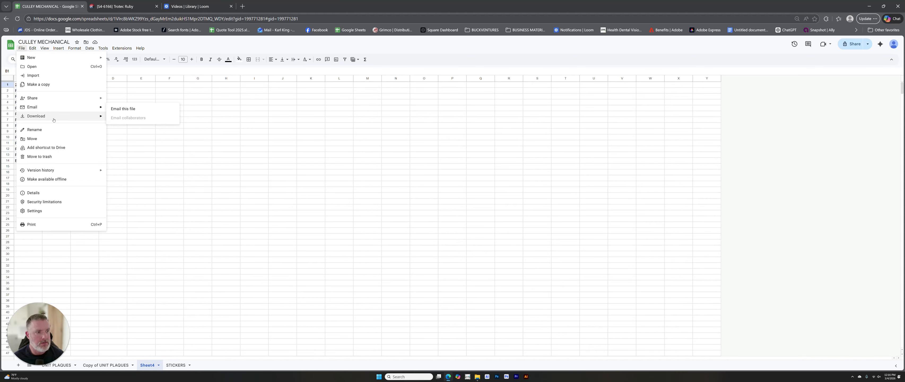
pyautogui.moveTo(54, 120)
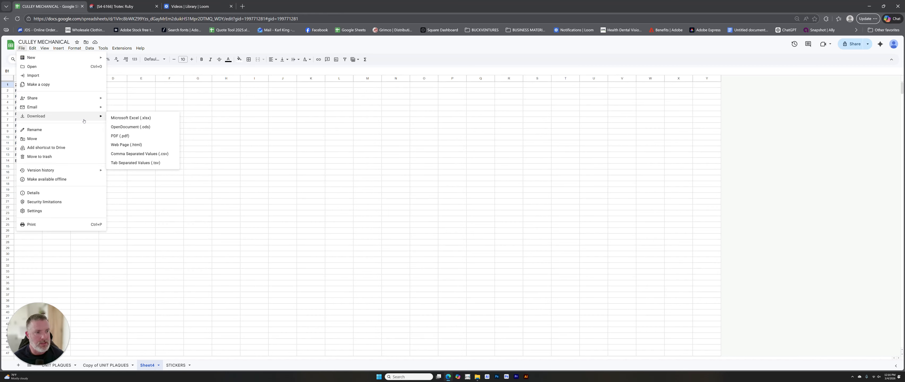
pyautogui.click(136, 155)
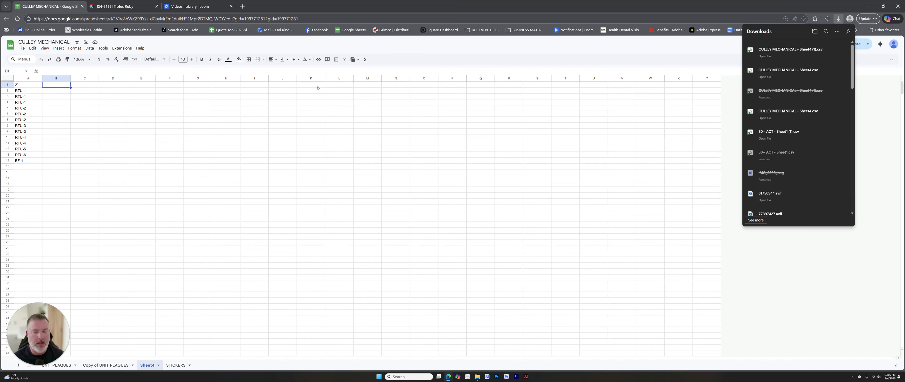
# Step: Return to Trotec Ruby, save the open job's changes, and import CULLEY MECHANICAL - Sheet4 (1).csv as a data source
pyautogui.click(123, 8)
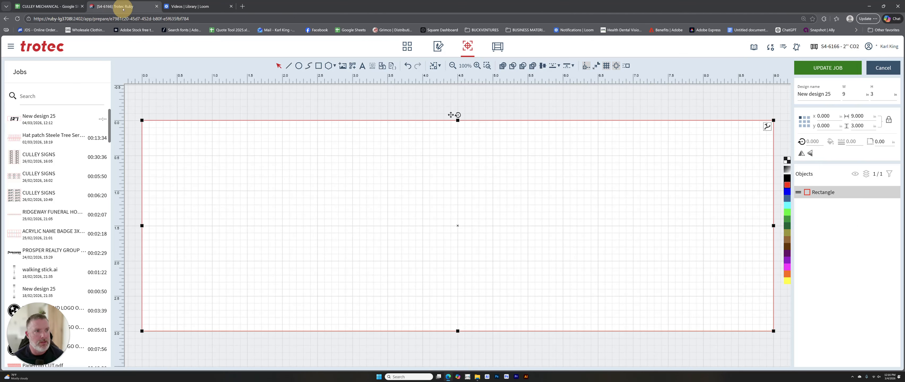
pyautogui.click(407, 49)
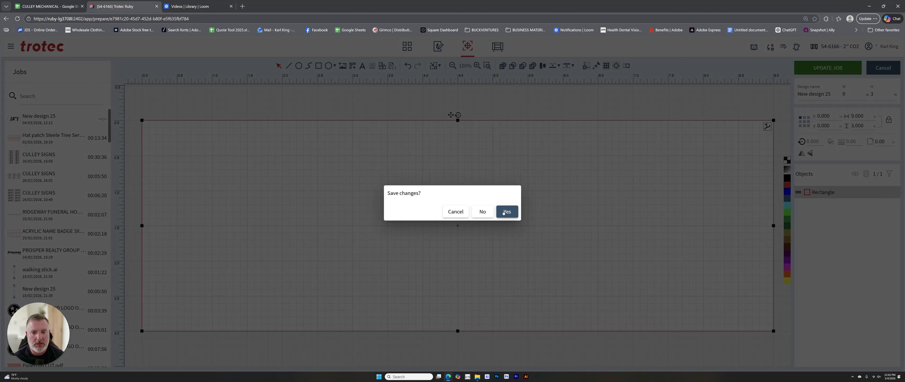
pyautogui.click(506, 212)
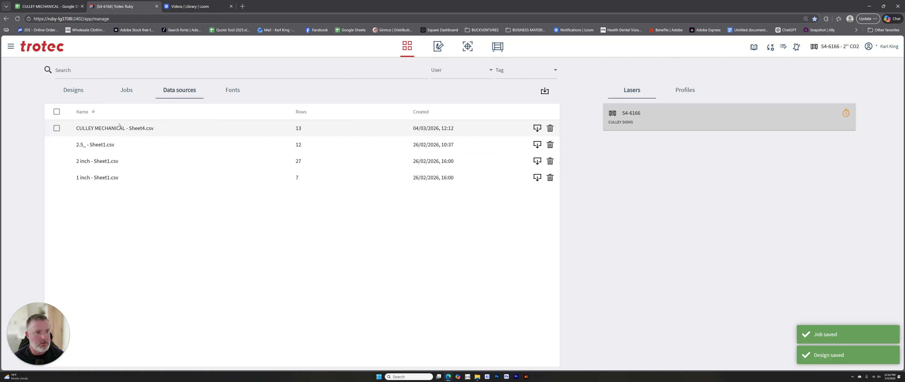
pyautogui.click(544, 93)
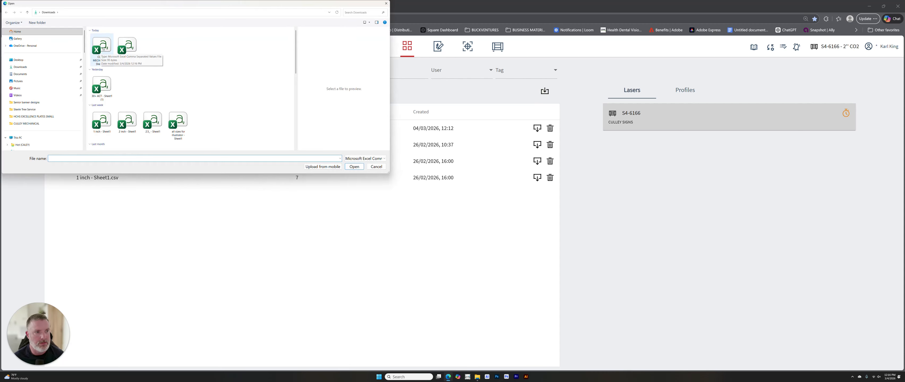
pyautogui.click(103, 49)
pyautogui.click(355, 167)
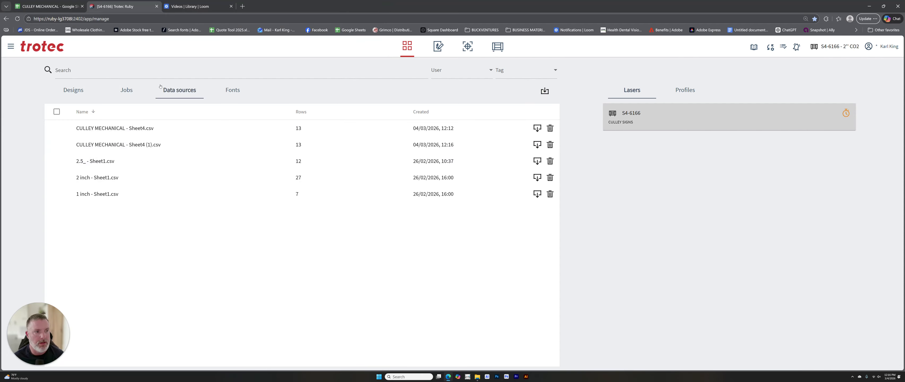
# Step: Open New design 25 for editing and delete its existing dynamic text, keeping the rectangle
pyautogui.click(438, 49)
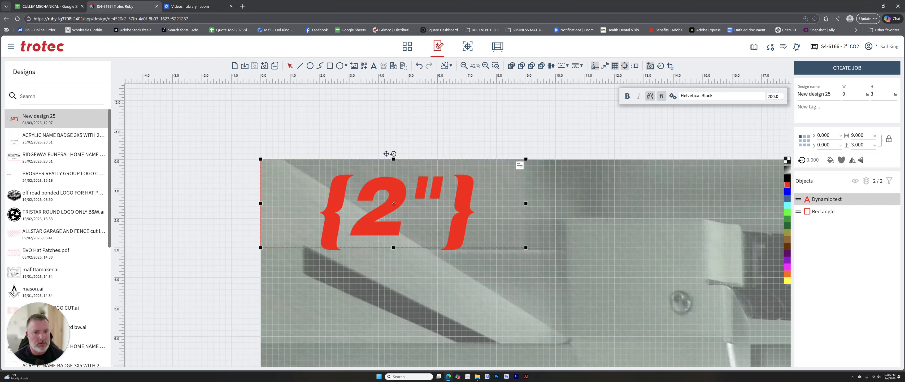
pyautogui.press('Delete')
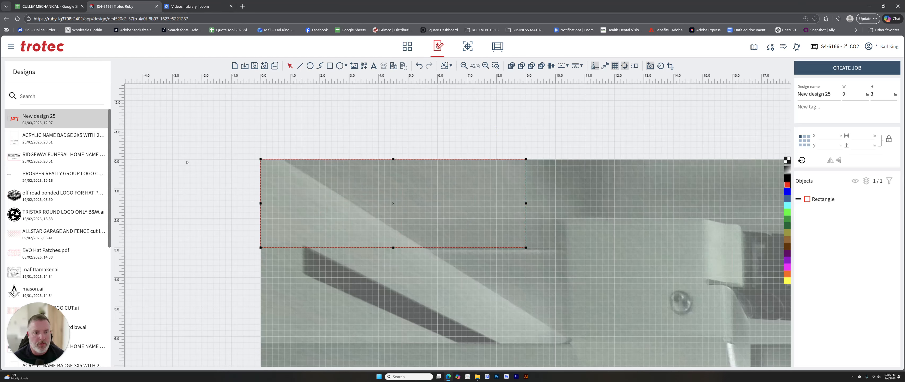
pyautogui.click(40, 120)
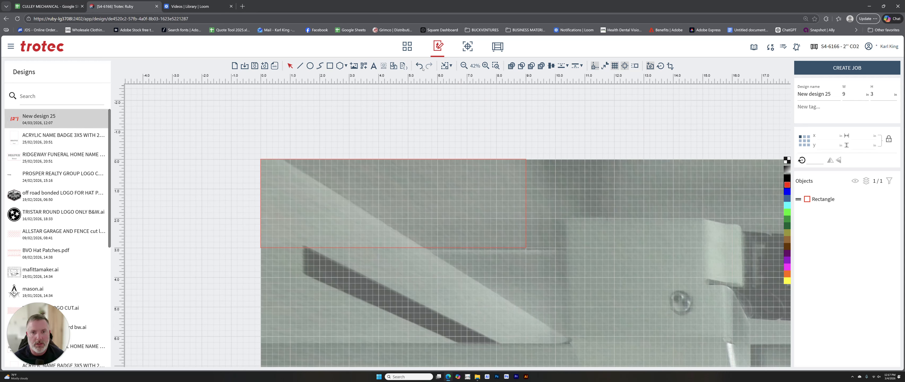
# Step: Add the {2"} field from CULLEY MECHANICAL - Sheet4 (1).csv to the design as dynamic text
pyautogui.click(403, 66)
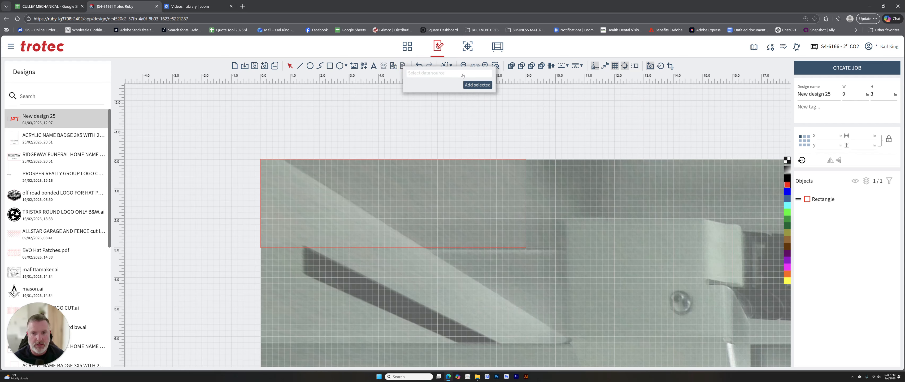
pyautogui.click(434, 74)
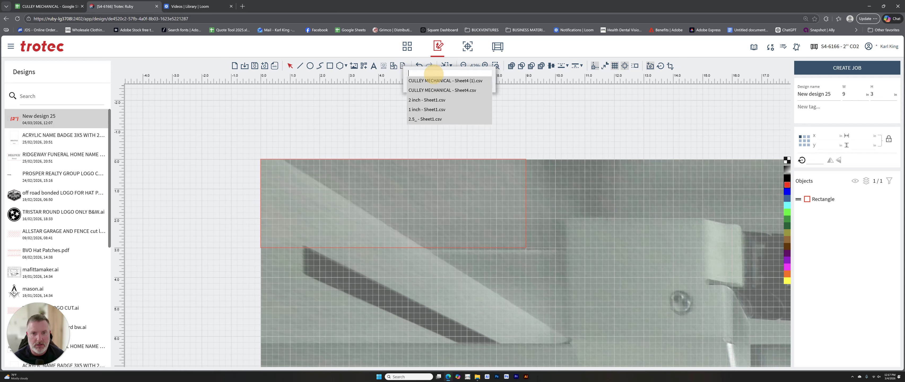
pyautogui.click(460, 81)
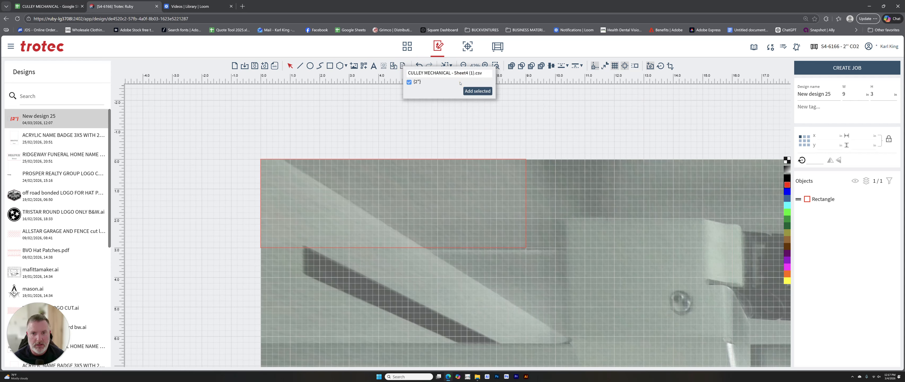
pyautogui.click(478, 91)
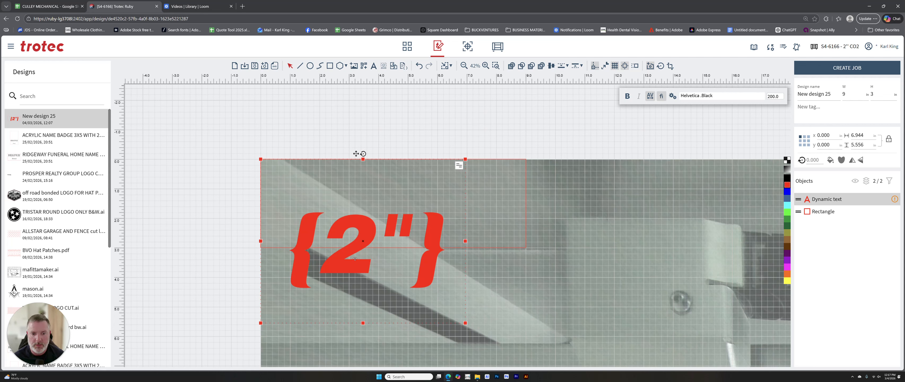
# Step: Unlock the dynamic text's proportions and set its frame to 9 inches wide and 3 inches high
pyautogui.click(364, 235)
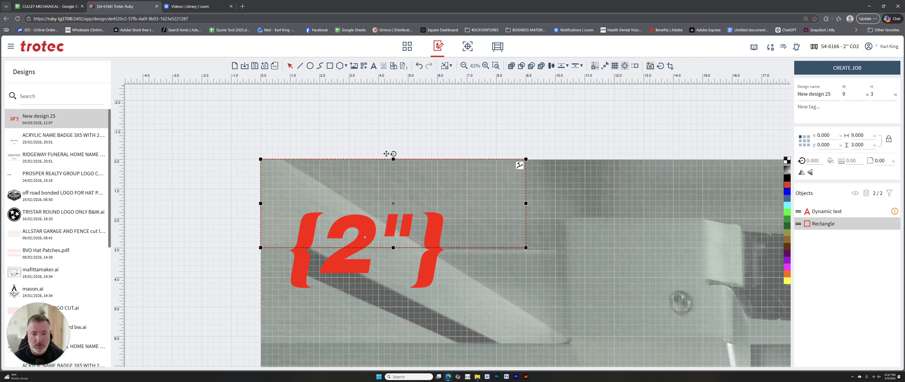
pyautogui.click(343, 270)
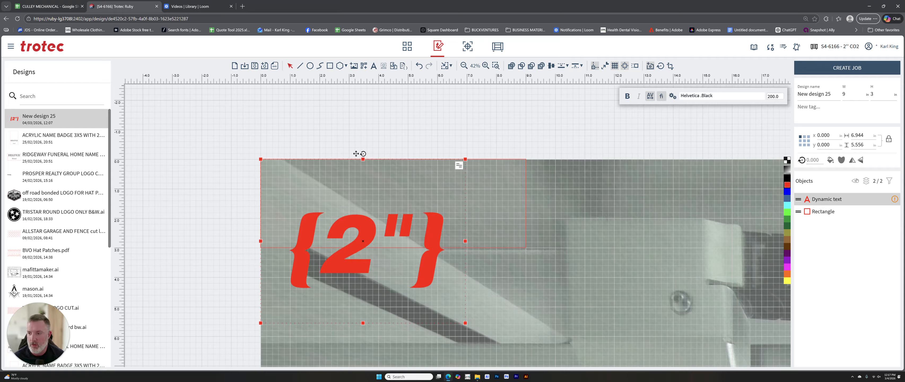
pyautogui.click(888, 139)
pyautogui.doubleClick(857, 144)
pyautogui.write('3')
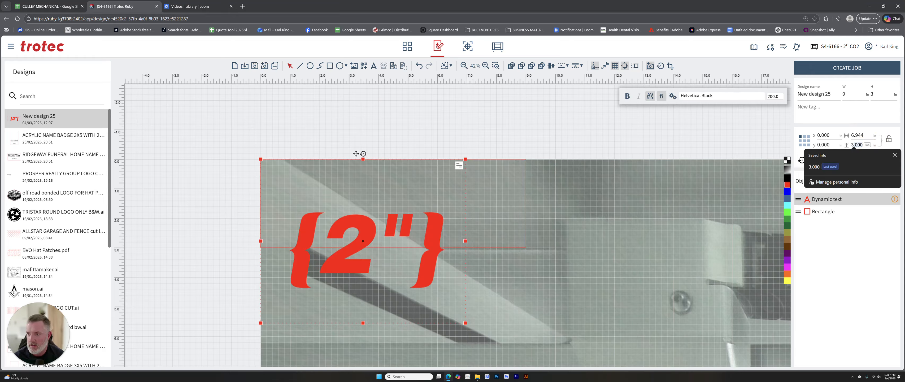
pyautogui.doubleClick(859, 135)
pyautogui.write('9')
pyautogui.press('Return')
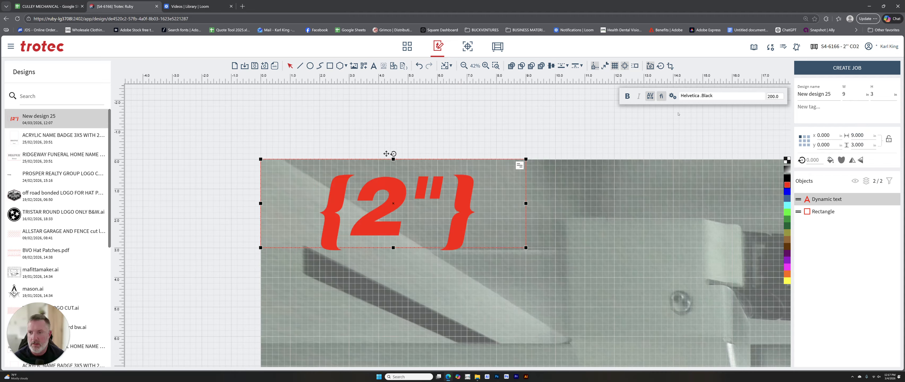
# Step: Change the dynamic text's font to Helvetica and make it bold
pyautogui.click(711, 95)
pyautogui.scroll(3, 709, 118)
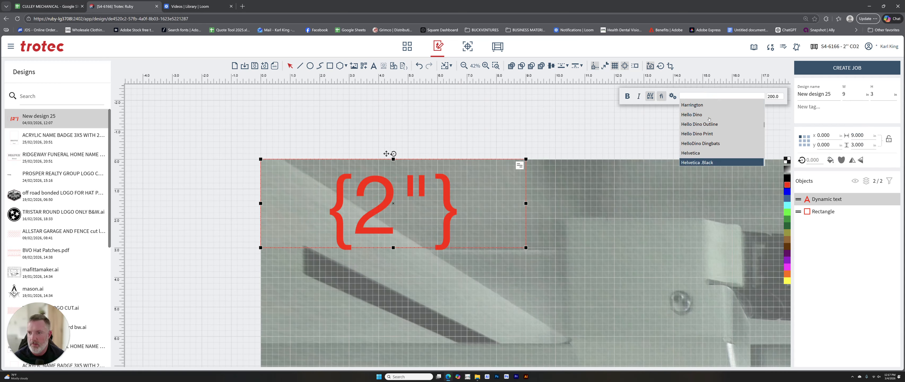
pyautogui.scroll(-1, 709, 120)
pyautogui.click(699, 155)
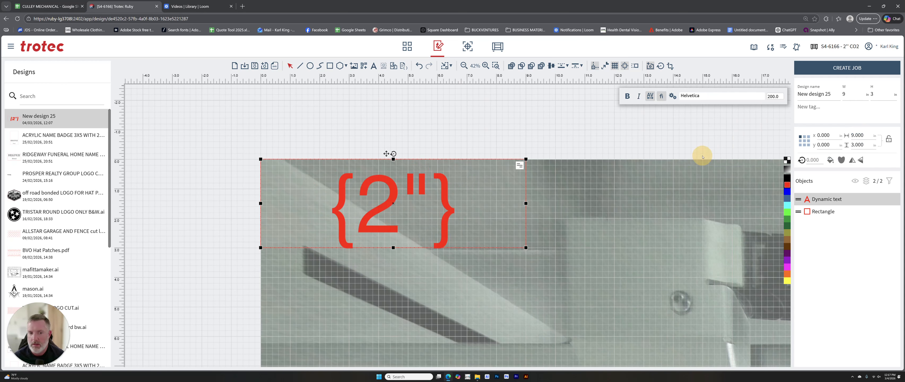
pyautogui.click(627, 96)
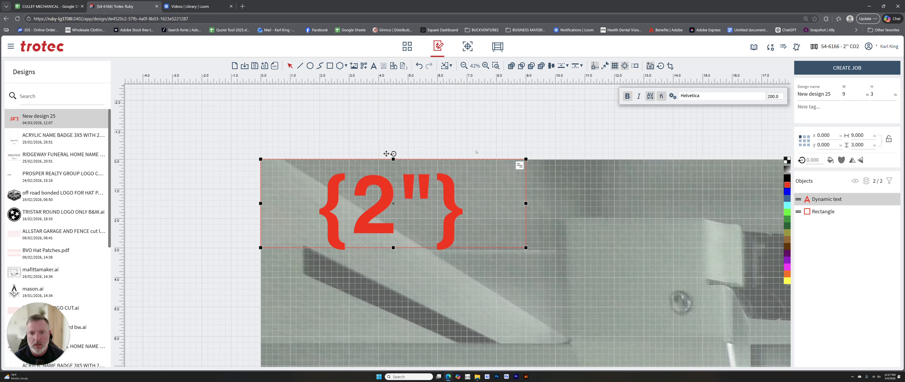
# Step: Check the dynamic text's alignment and fit options, and colour the text black
pyautogui.click(520, 166)
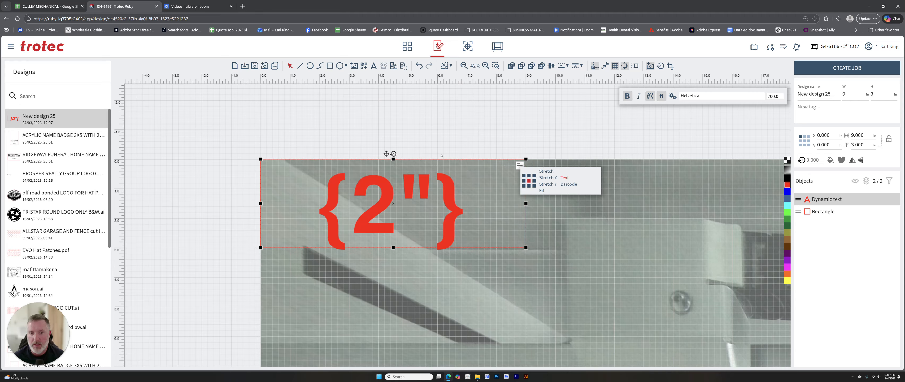
pyautogui.click(461, 131)
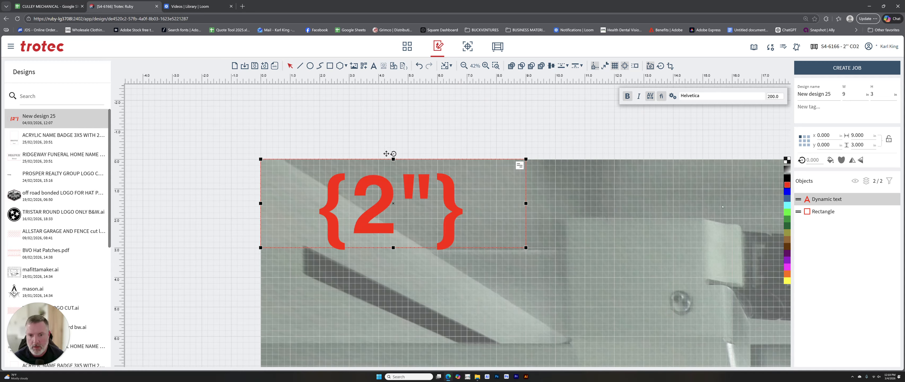
pyautogui.click(828, 201)
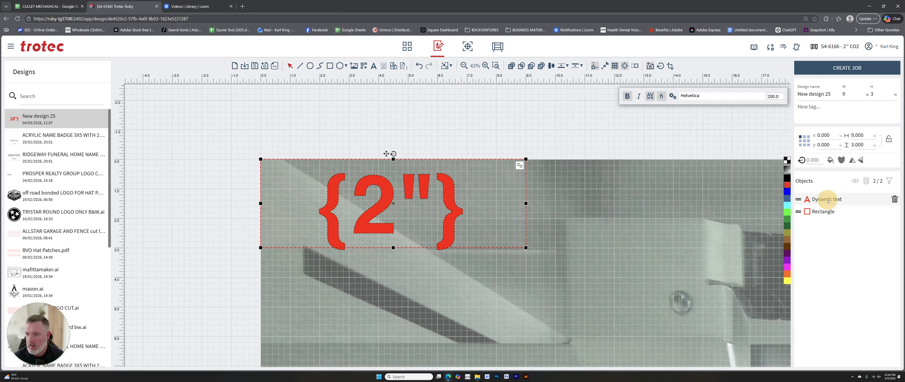
pyautogui.click(787, 178)
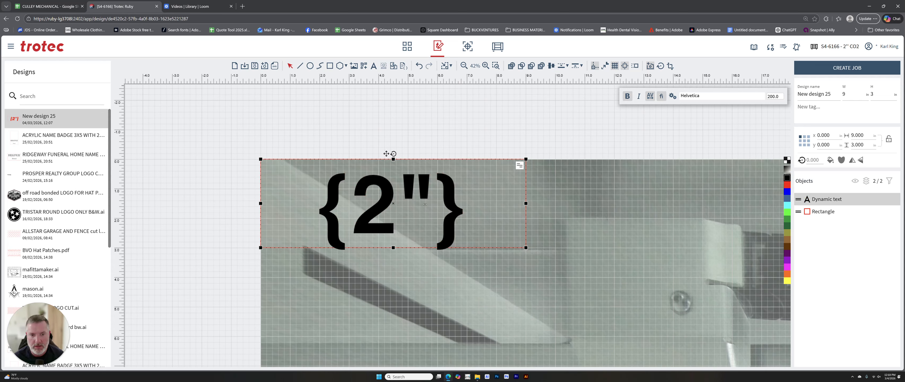
# Step: Create a job from the design and assign it the Laminates TroLase 3.2mm (1/8") material
pyautogui.click(842, 68)
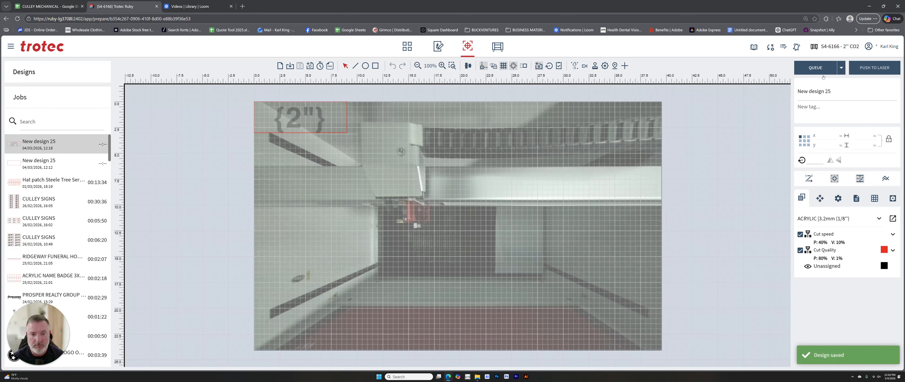
pyautogui.click(845, 218)
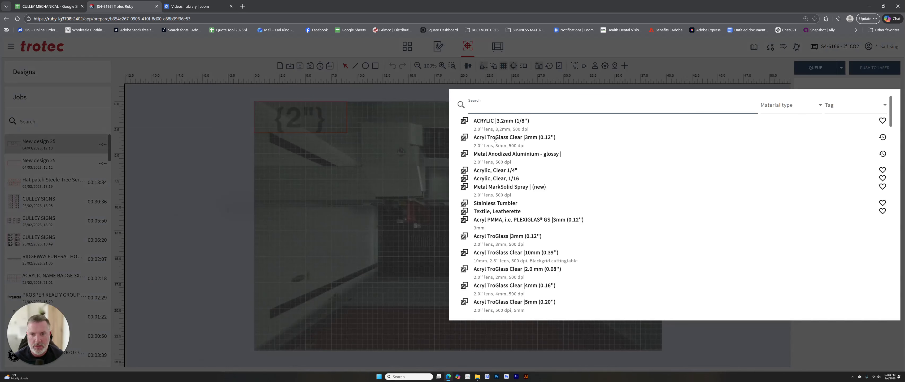
pyautogui.scroll(-3, 498, 259)
pyautogui.scroll(-2, 498, 259)
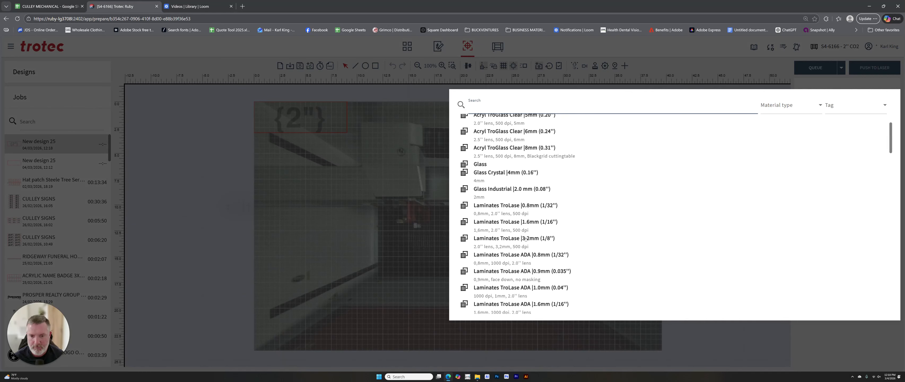
pyautogui.click(525, 238)
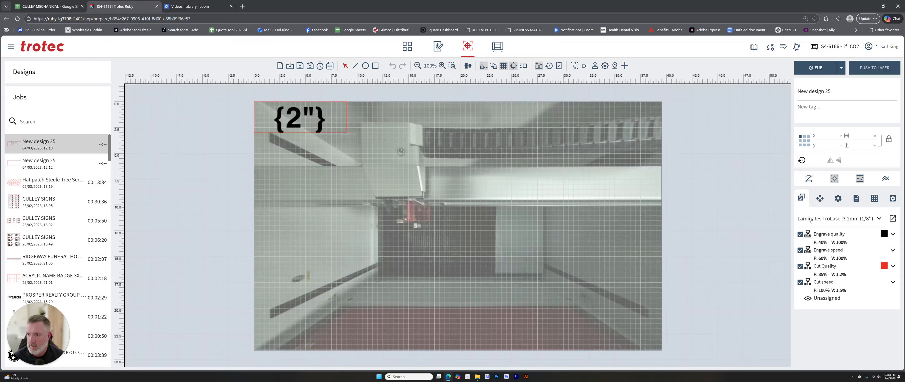
# Step: Open the placed design's data bindings and preview the plaques generated from successive spreadsheet records
pyautogui.click(338, 120)
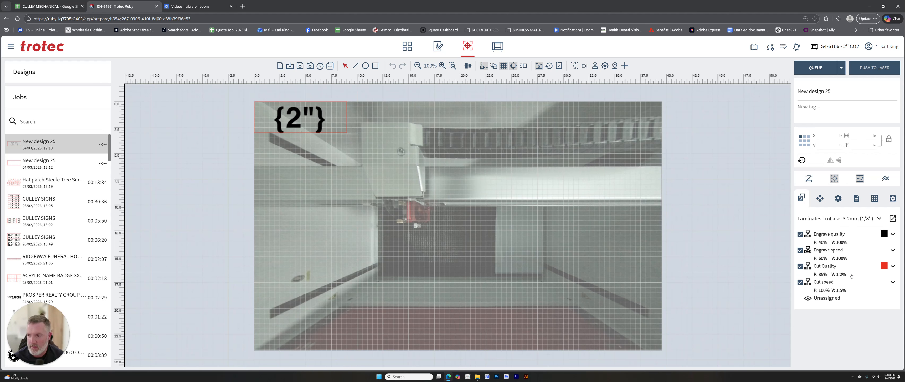
pyautogui.click(311, 121)
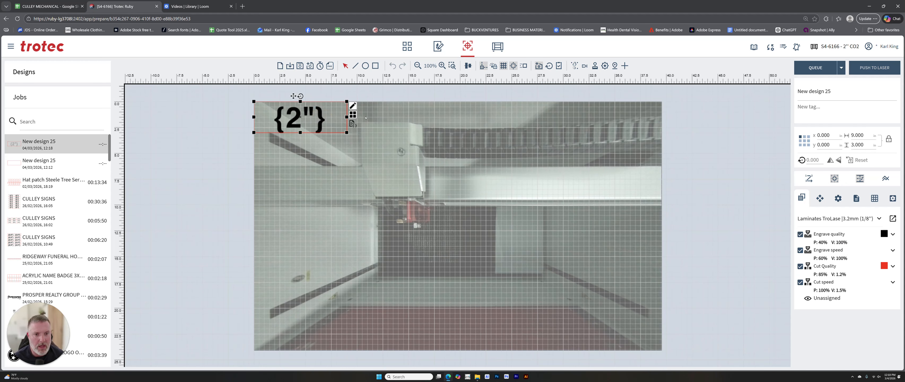
pyautogui.click(352, 124)
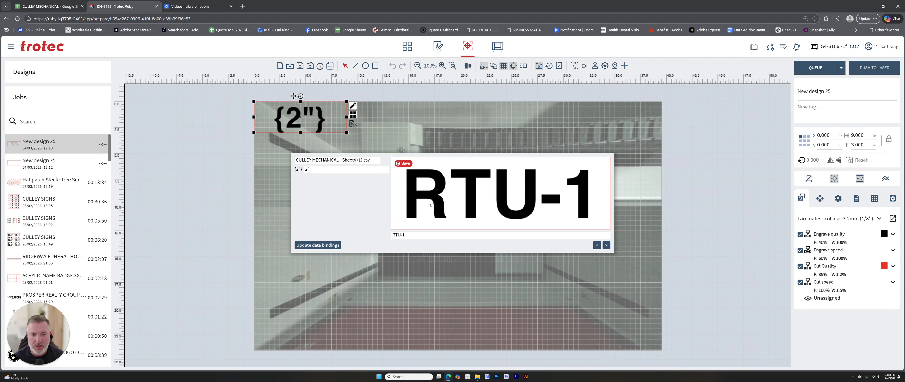
pyautogui.click(606, 245)
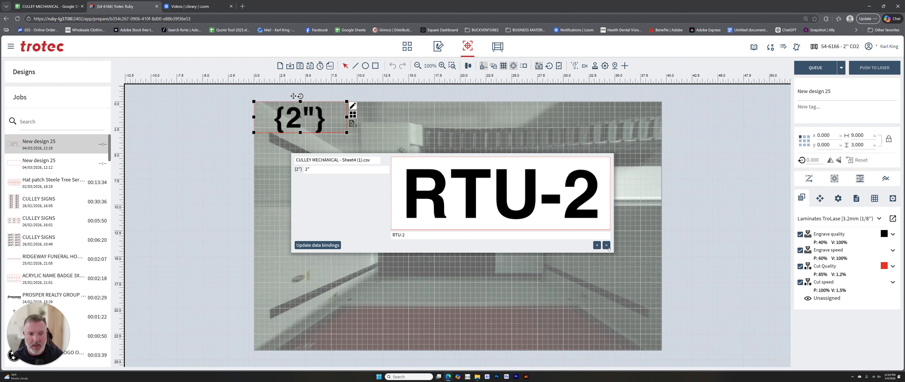
# Step: Preview the following spreadsheet records on the plaque through RTU-5 and close the data bindings
pyautogui.click(606, 245)
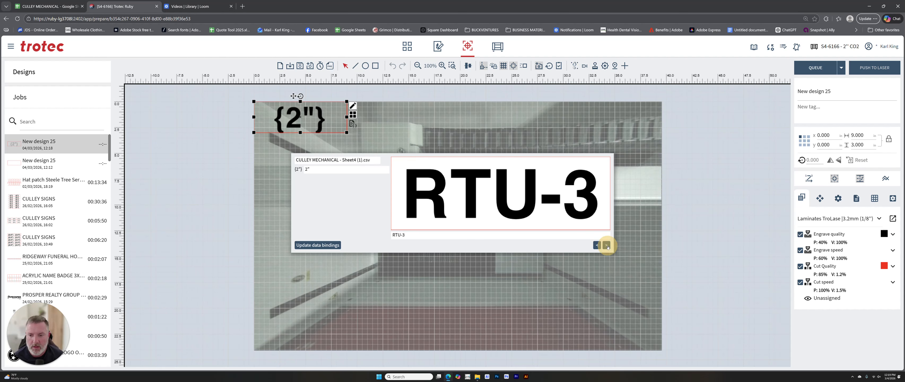
pyautogui.click(607, 246)
pyautogui.click(606, 245)
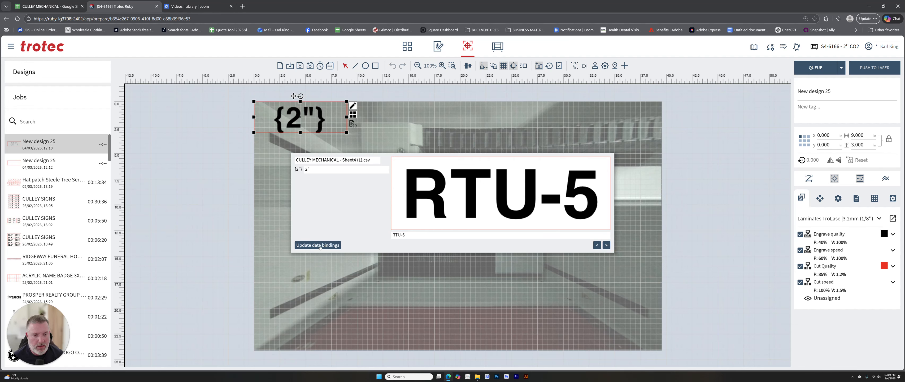
pyautogui.click(466, 271)
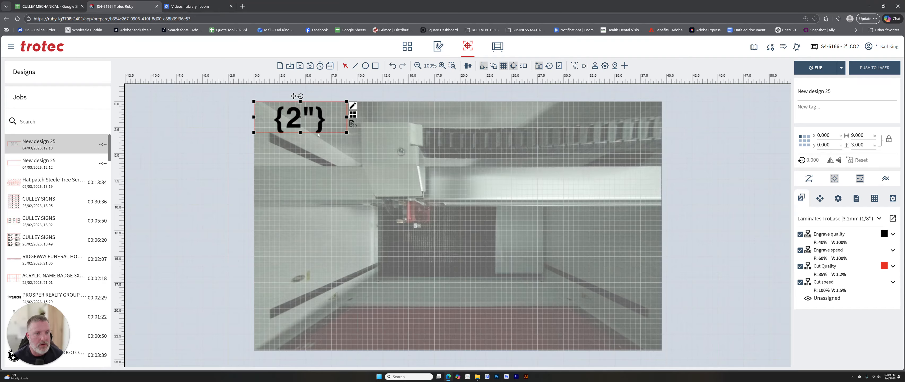
# Step: Arrange the plaque design in an array of 2 columns by 8 rows with zero horizontal and vertical spacing
pyautogui.click(352, 115)
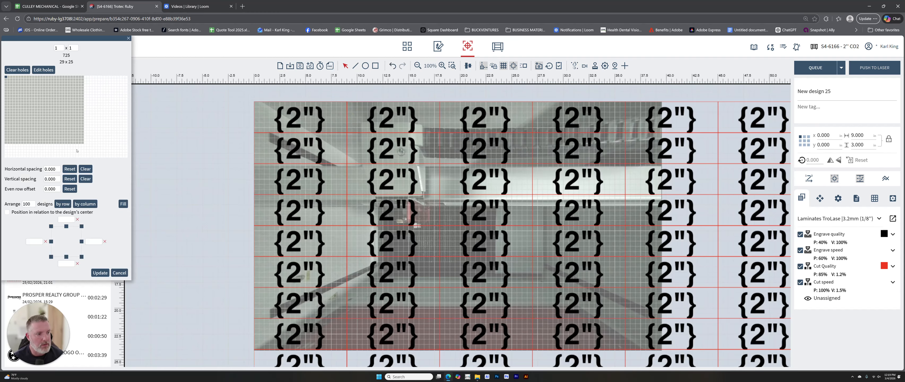
pyautogui.moveTo(5, 78); pyautogui.dragTo(8, 97)
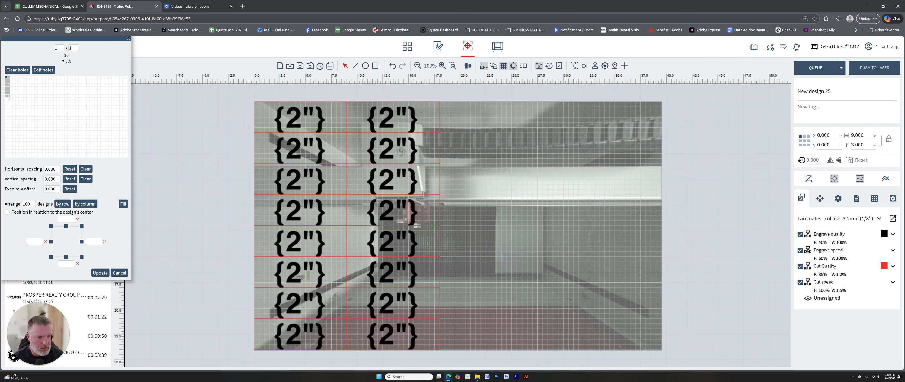
pyautogui.moveTo(8, 97); pyautogui.dragTo(8, 97)
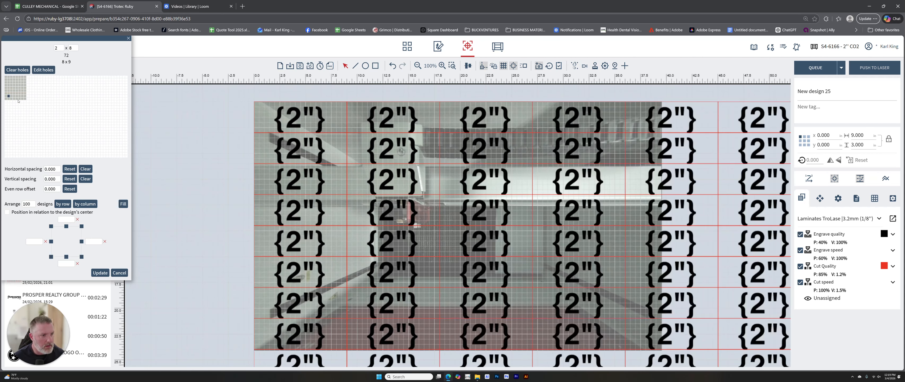
pyautogui.click(100, 272)
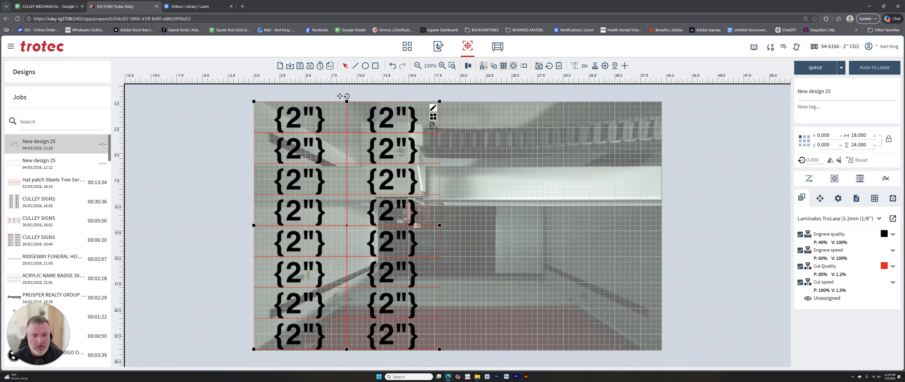
# Step: Add the New design 25 job to the laser queue and open it in the production view to review its plaques
pyautogui.click(817, 69)
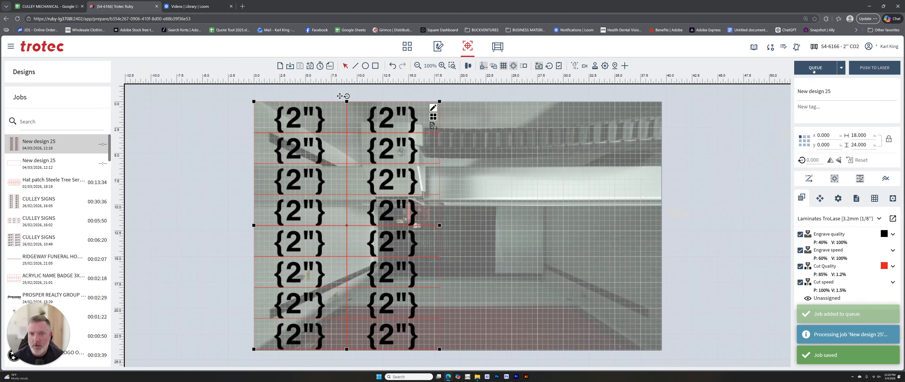
pyautogui.click(497, 47)
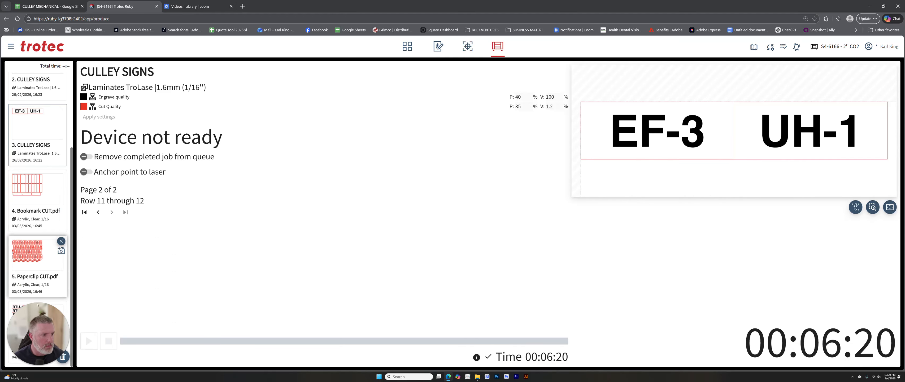
pyautogui.moveTo(35, 327); pyautogui.dragTo(112, 325)
pyautogui.click(35, 323)
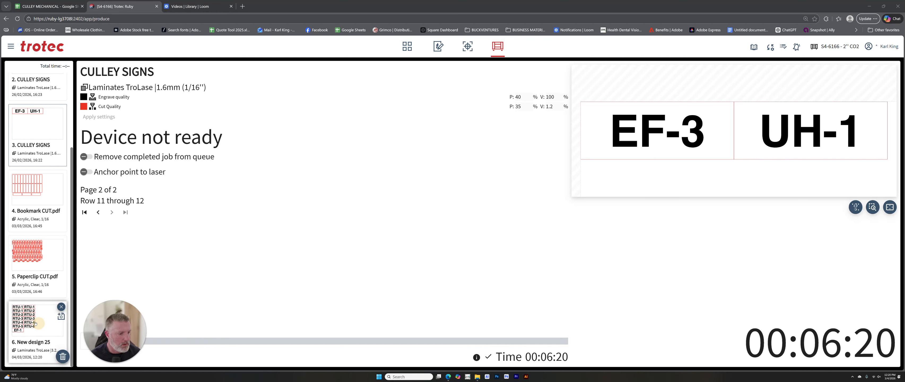
pyautogui.click(39, 335)
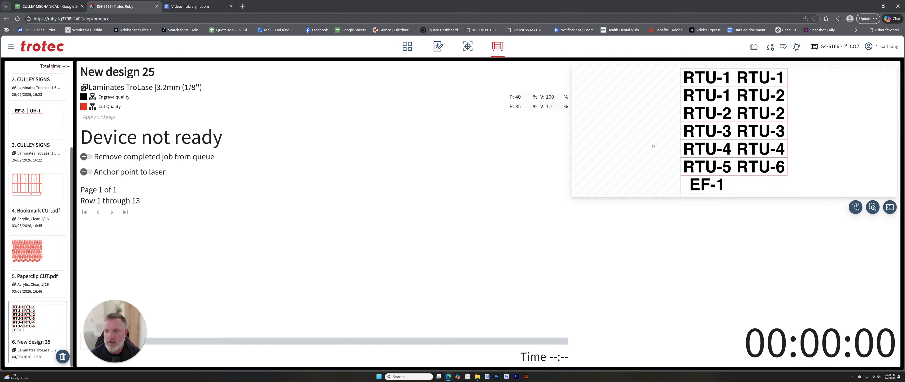